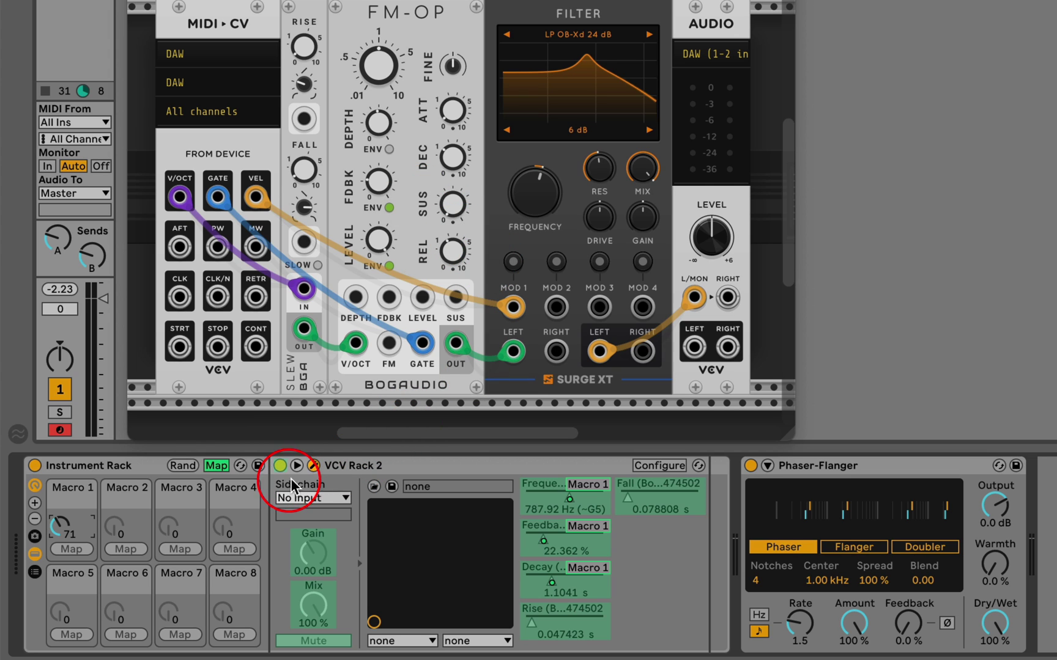
Start playback and sweep Macro 1 up and down to audition its mapped VCV Rack parameters
key("space")
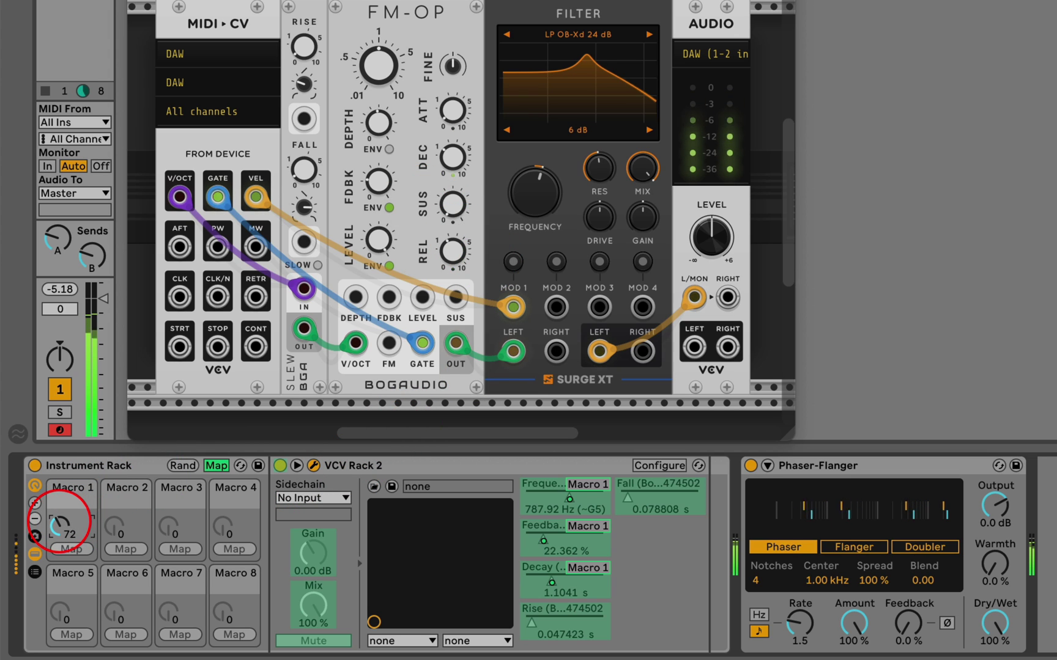
mouse_move(59, 524)
left_mouse_down()
mouse_move(59, 498)
mouse_move(66, 542)
mouse_move(68, 525)
left_mouse_up()
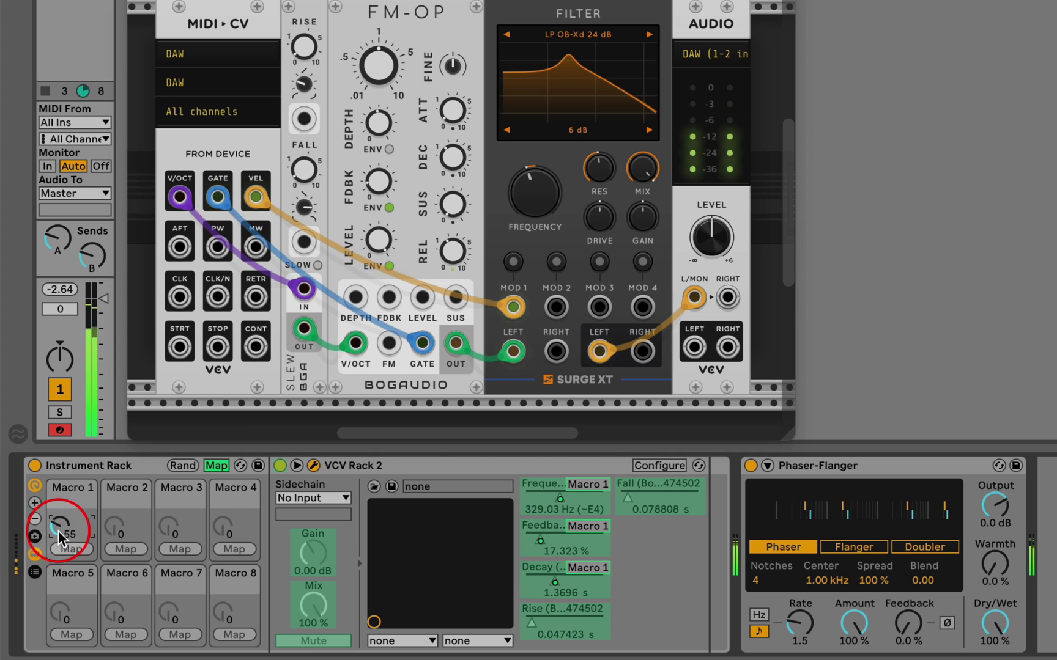
left_click_drag(60, 527, 61, 508)
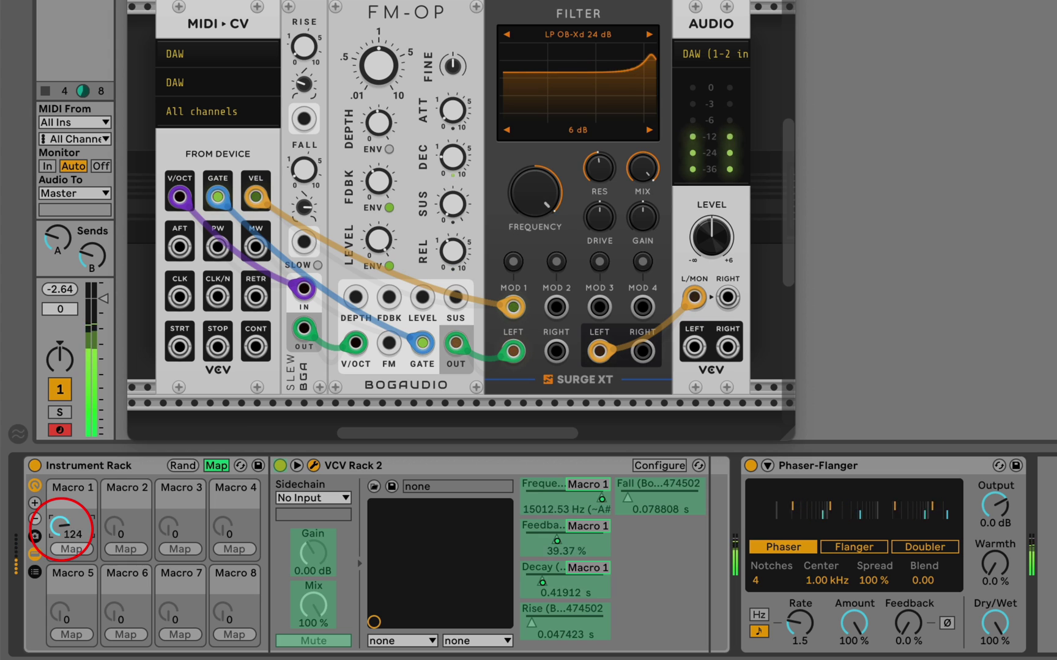
mouse_move(61, 529)
left_mouse_down()
mouse_move(44, 500)
mouse_move(55, 546)
mouse_move(44, 517)
mouse_move(60, 490)
mouse_move(60, 552)
left_mouse_up()
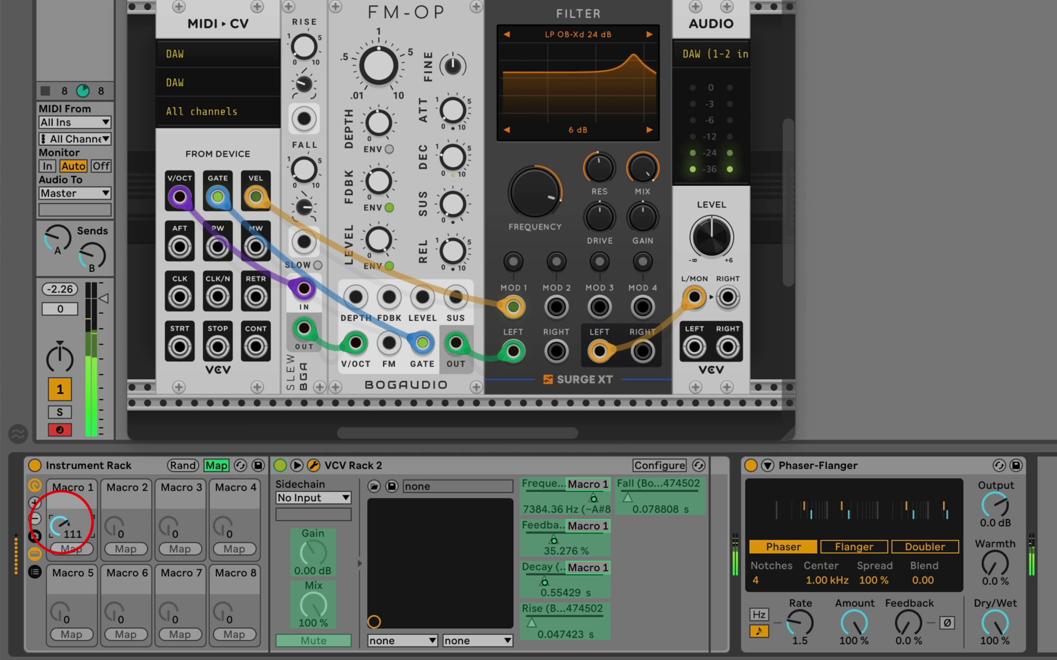
left_click_drag(62, 523, 62, 518)
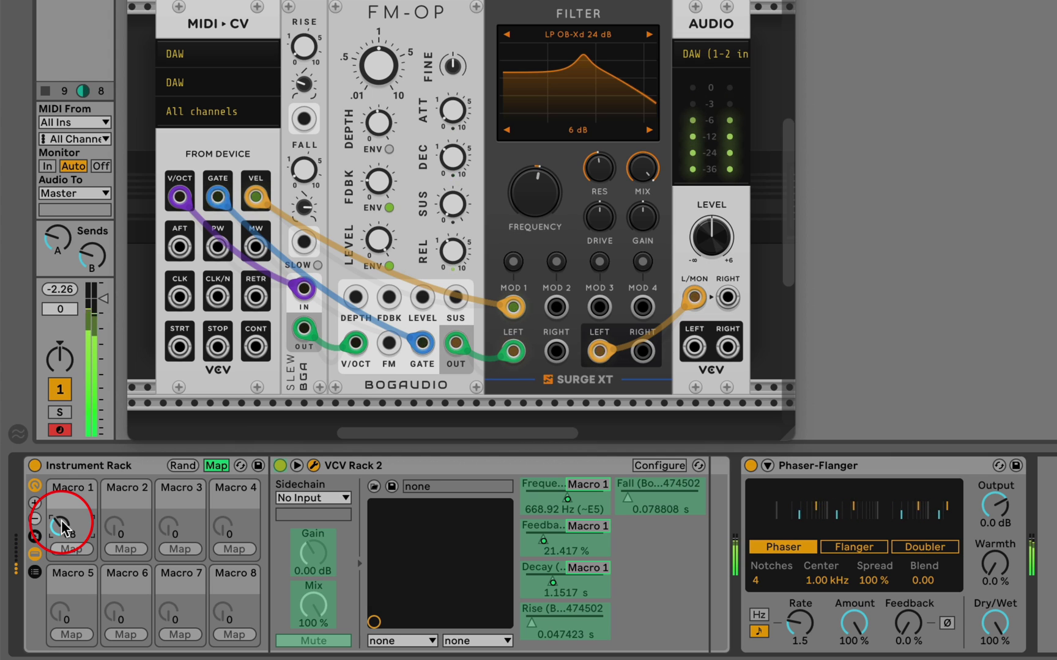
Move the Phaser-Flanger into the Instrument Rack and map its Rate to Macro 1
left_click(560, 591)
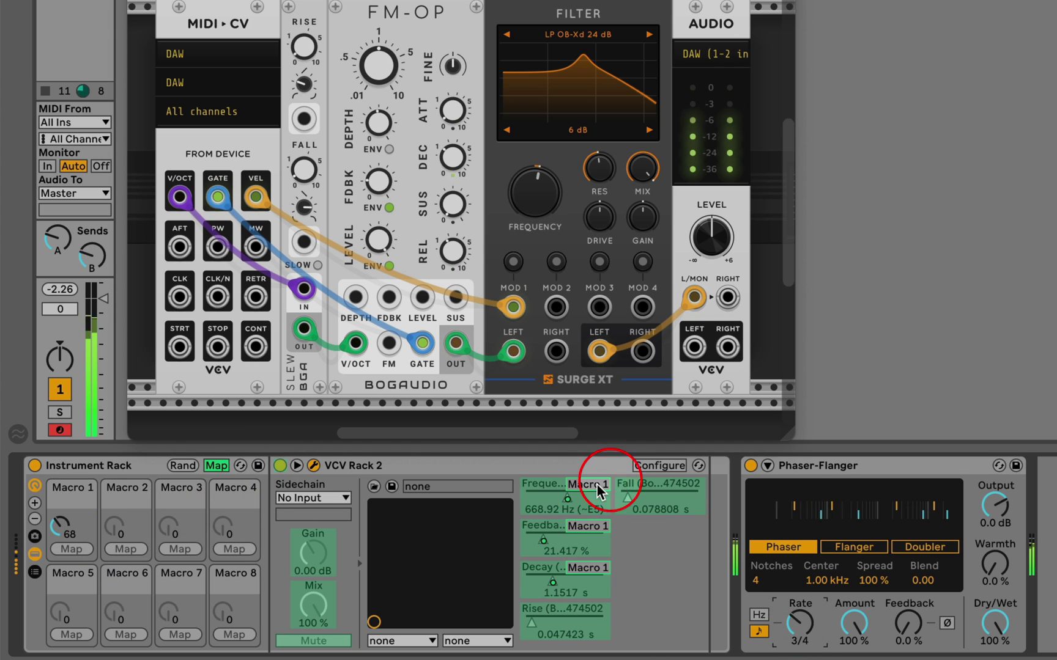
left_click_drag(820, 479, 706, 489)
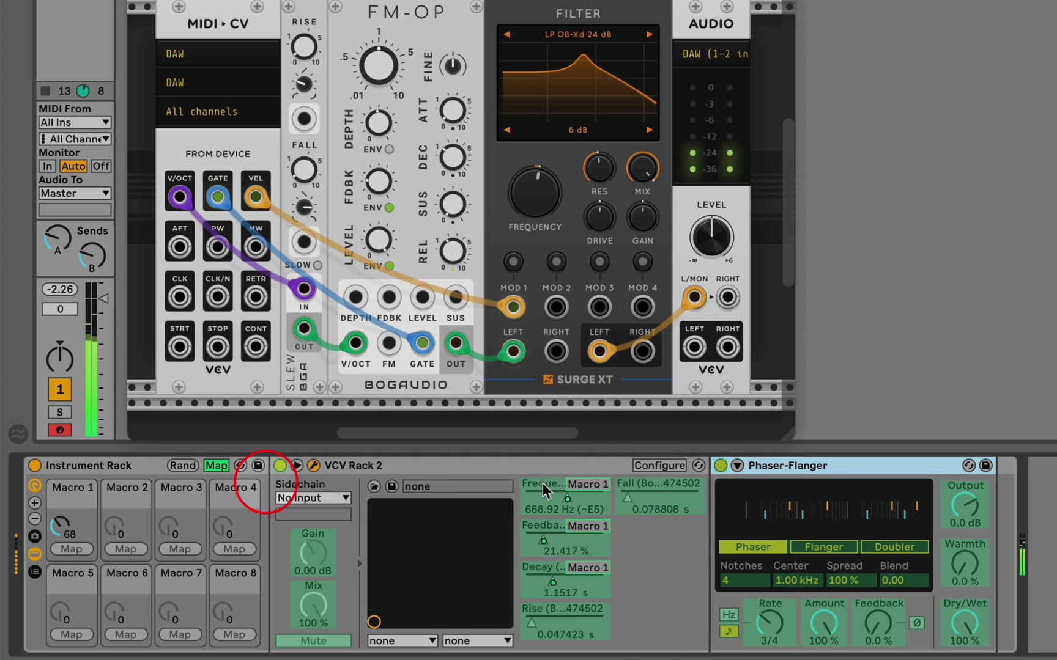
left_click(764, 621)
left_click(72, 551)
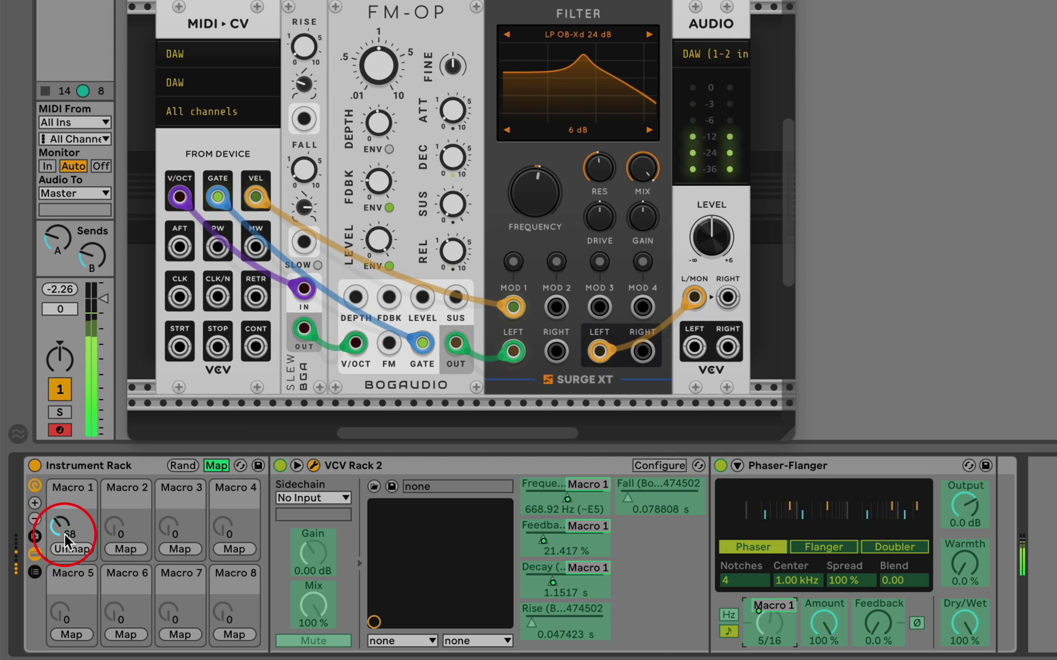
Leave macro mapping and sweep Macro 1 to audition the synced phaser rate, ending at 37
mouse_move(64, 533)
left_mouse_down()
mouse_move(64, 497)
mouse_move(64, 539)
left_mouse_up()
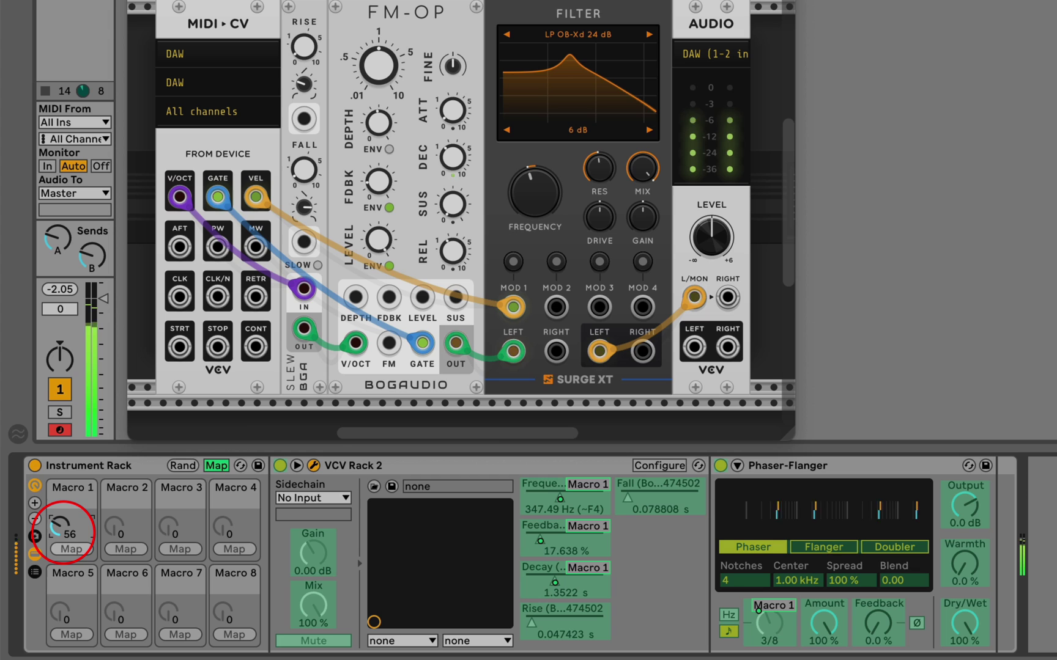
left_click(217, 466)
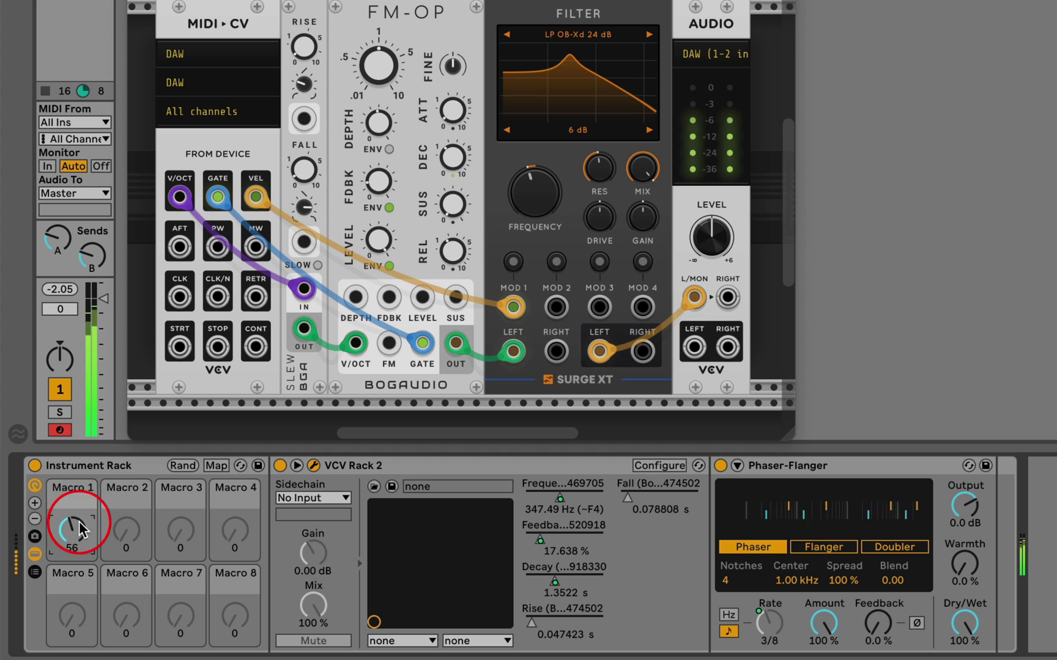
mouse_move(68, 532)
left_mouse_down()
mouse_move(69, 512)
mouse_move(68, 546)
left_mouse_up()
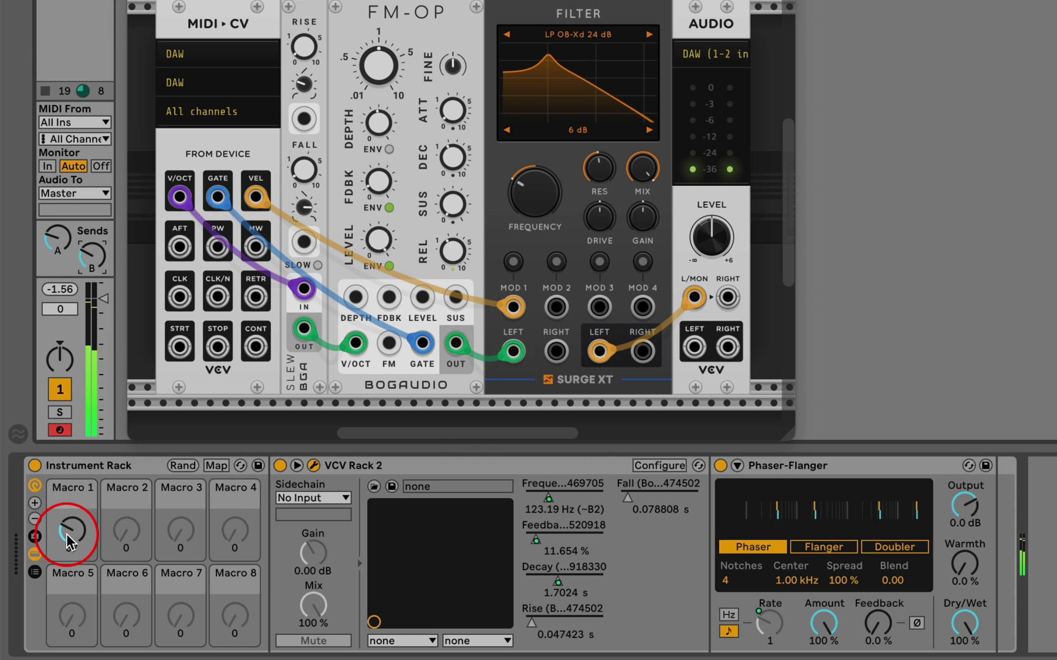
left_click_drag(69, 541, 71, 536)
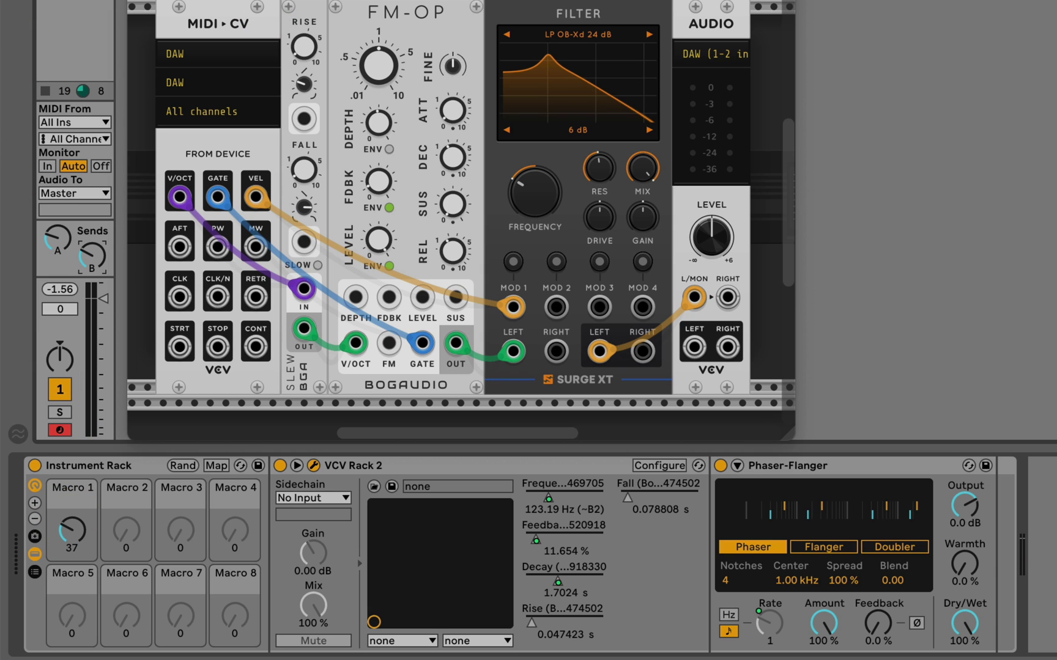
Add an LFO device from the browser and place it in the Instrument Rack after the Phaser-Flanger
key("super+alt+b")
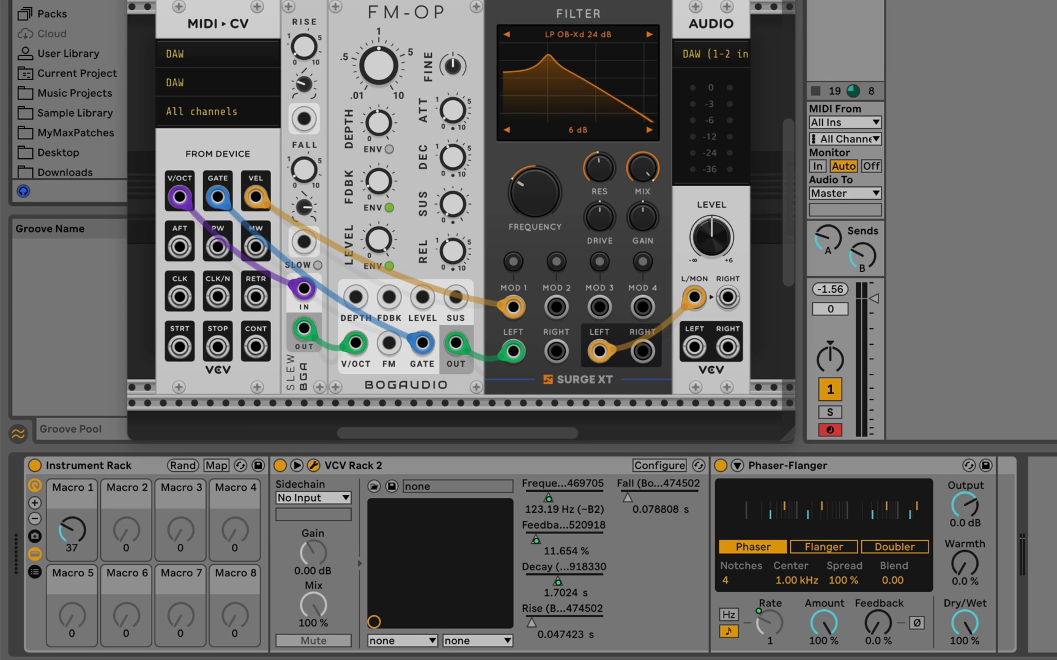
scroll(67, 91, "up", 1)
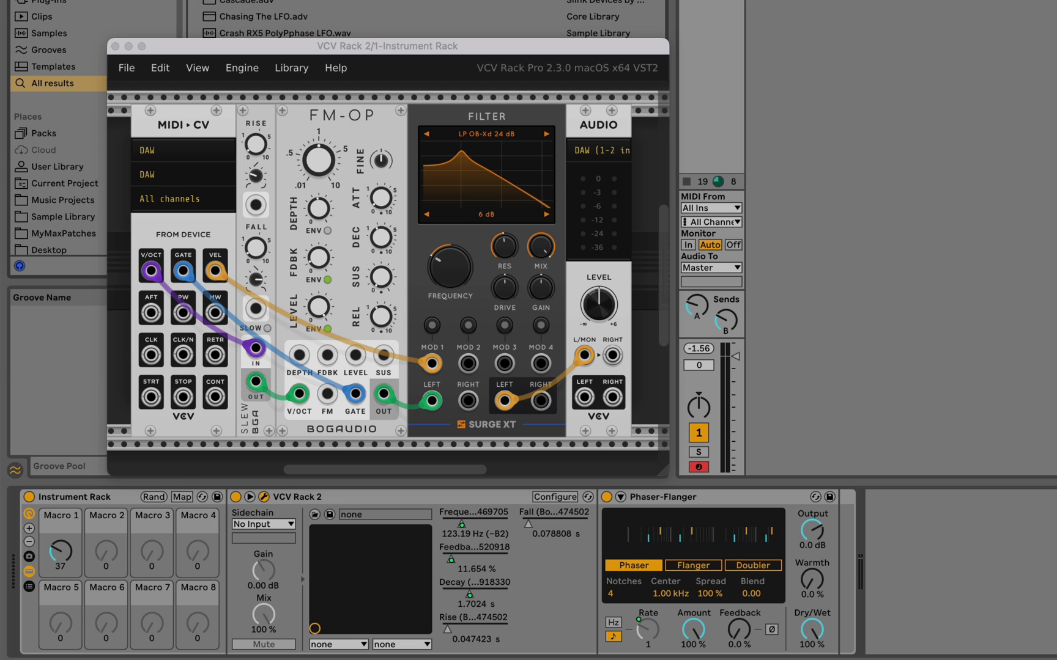
key("Return")
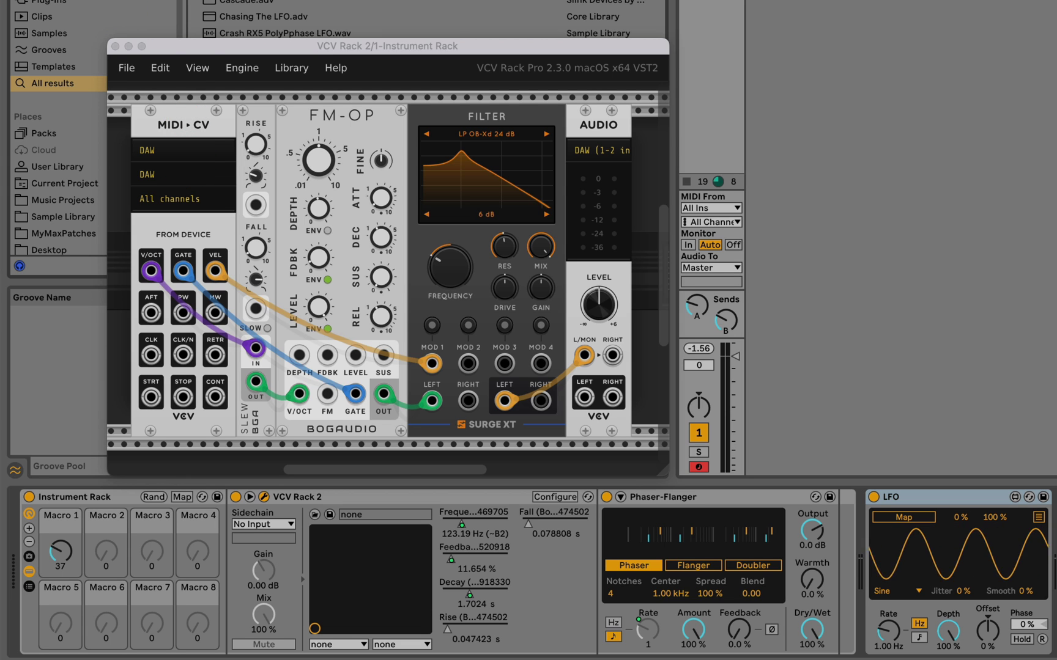
key("super+alt+b")
left_click(934, 500)
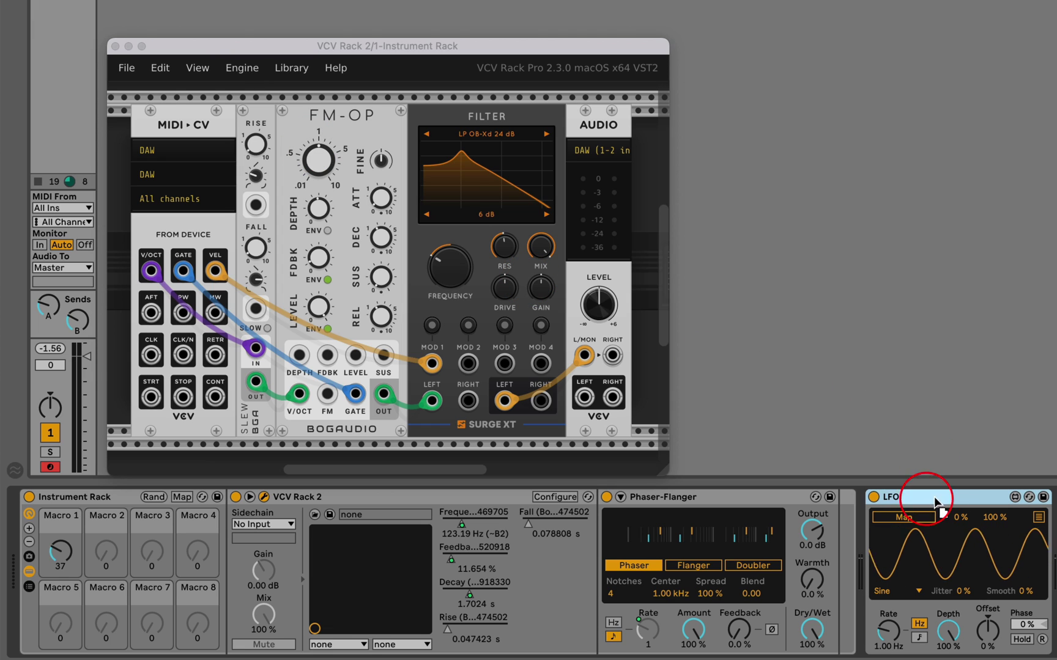
left_click_drag(935, 498, 828, 533)
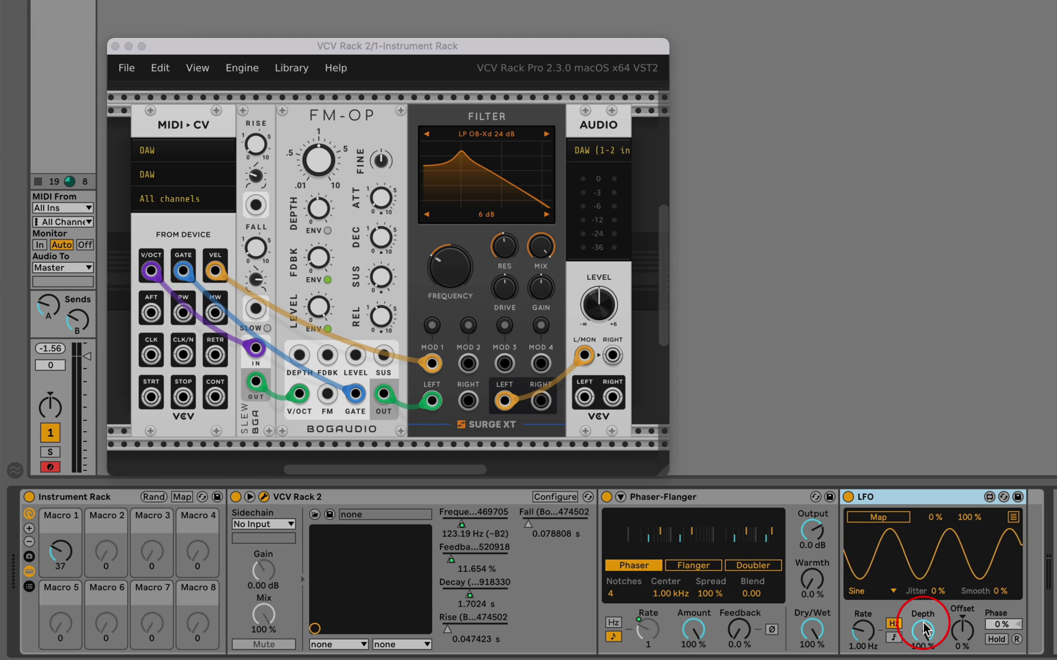
Set the LFO's Depth to 0%, map its Offset to Macro 1, and raise Macro 1 to 91
left_click_drag(924, 630, 959, 637)
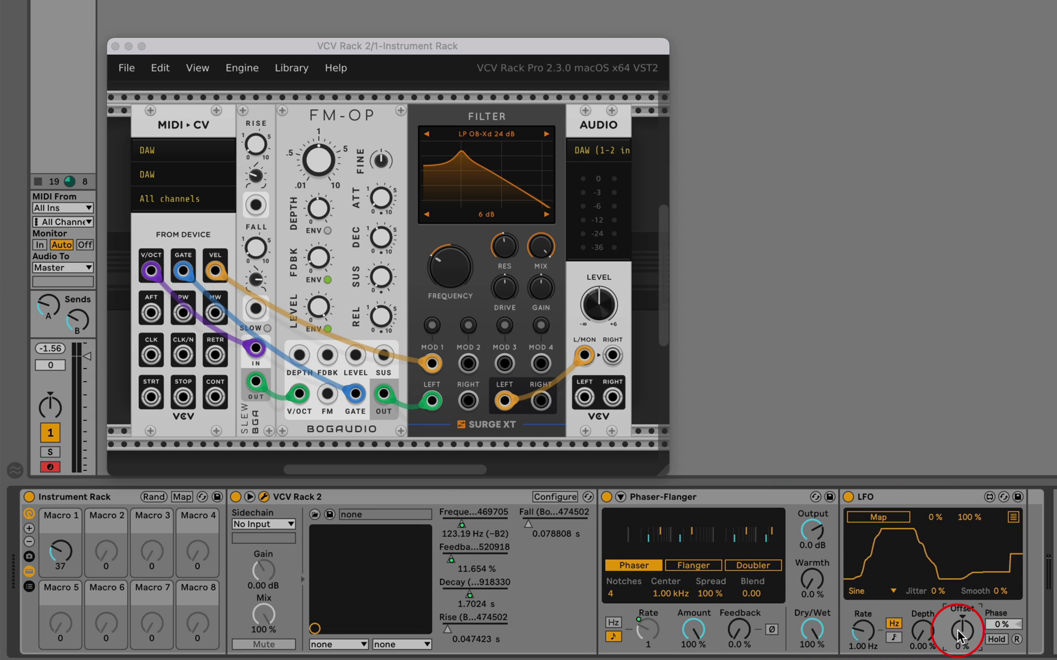
left_click(180, 498)
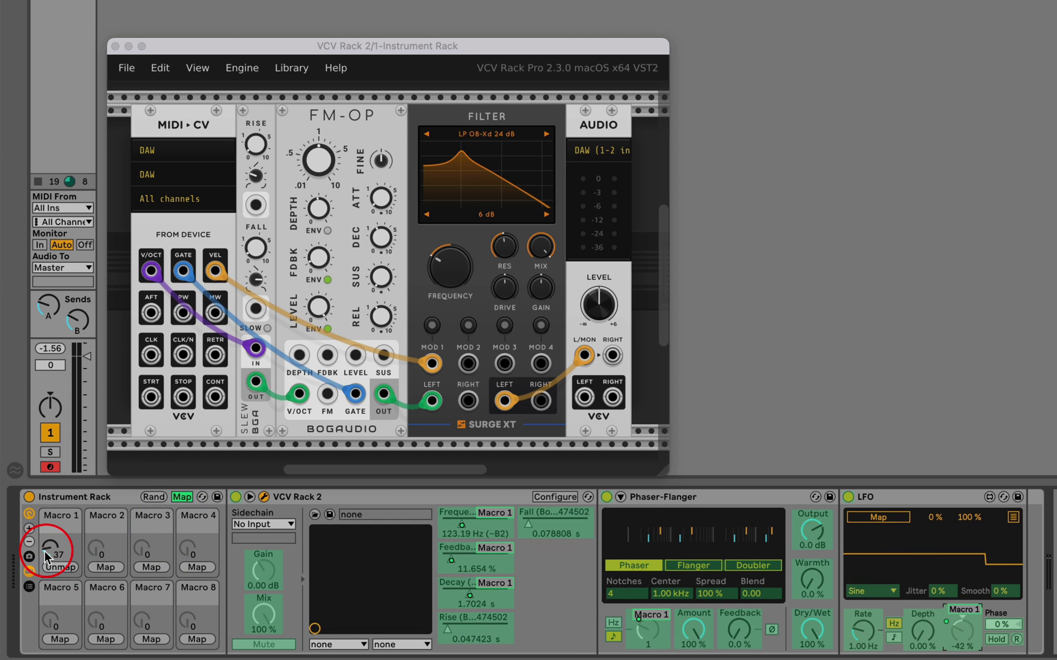
left_click_drag(50, 549, 51, 519)
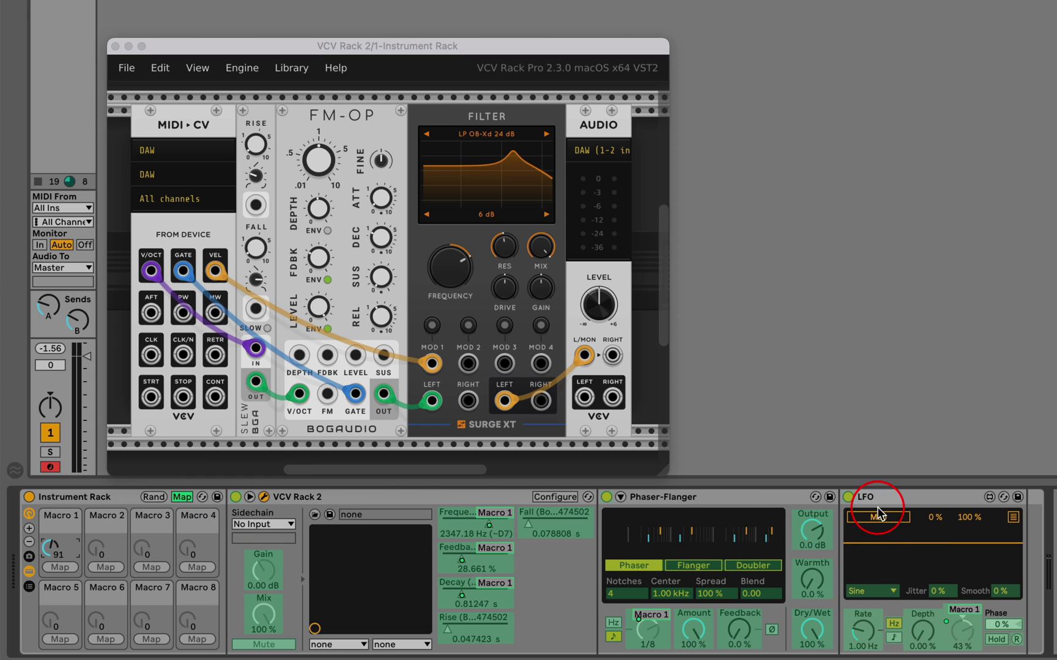
Map the LFO's output to the track's B-Delay send
left_click(878, 517)
left_click(77, 319)
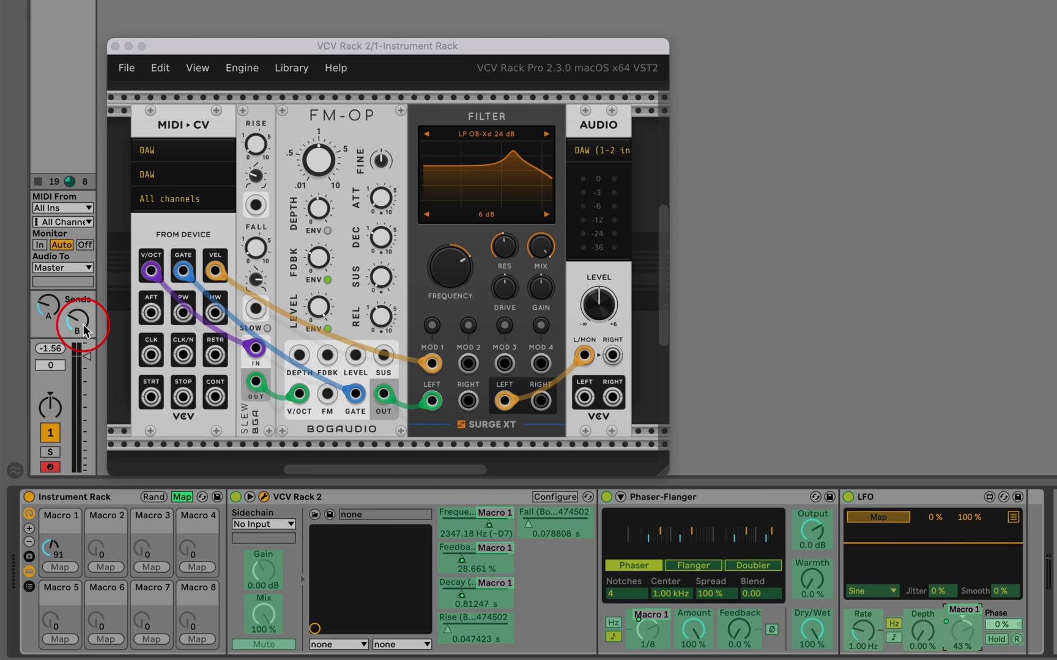
left_click(53, 547)
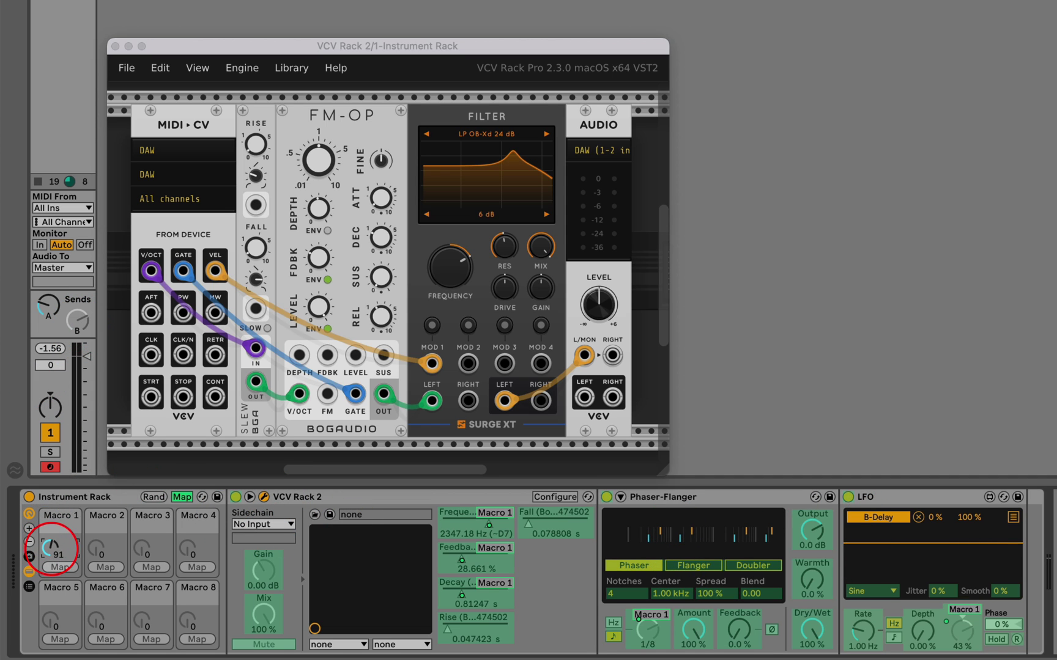
Sweep Macro 1 up and down to check that it drives send B through the LFO offset
mouse_move(53, 546)
left_mouse_down()
mouse_move(53, 590)
mouse_move(50, 498)
mouse_move(51, 587)
mouse_move(50, 538)
left_mouse_up()
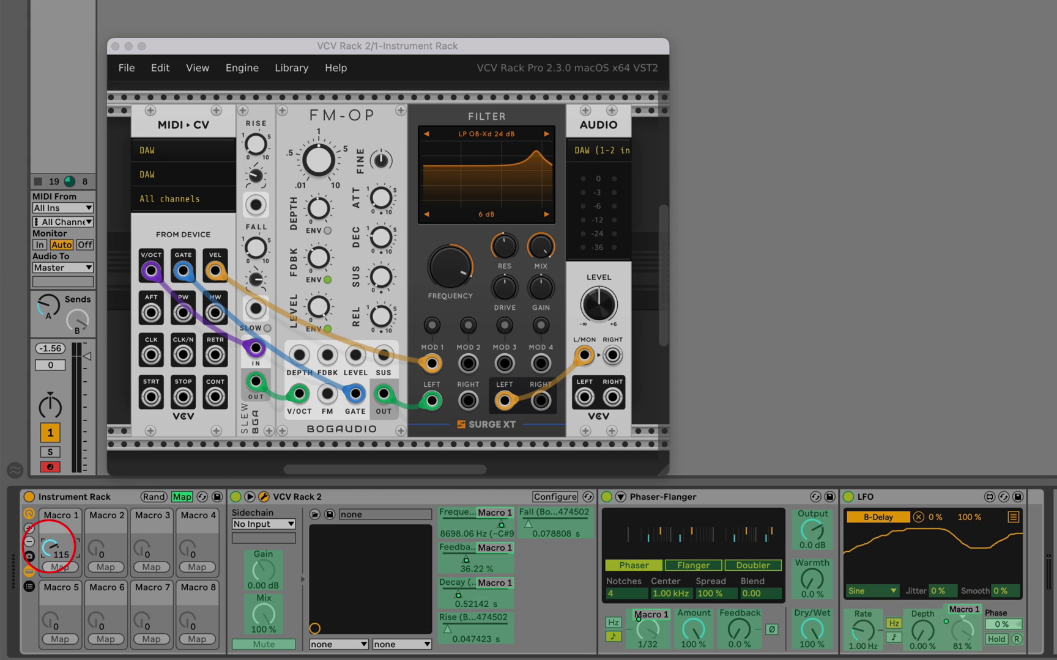
left_click_drag(49, 546, 49, 513)
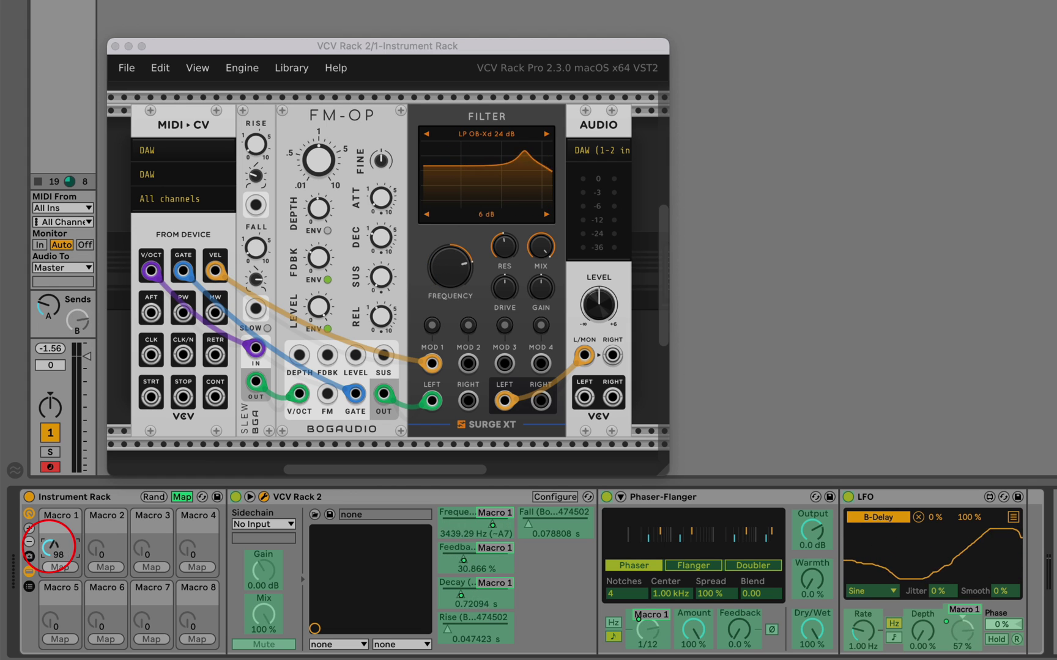
mouse_move(49, 546)
left_mouse_down()
mouse_move(49, 520)
mouse_move(55, 595)
mouse_move(56, 529)
mouse_move(56, 553)
left_mouse_up()
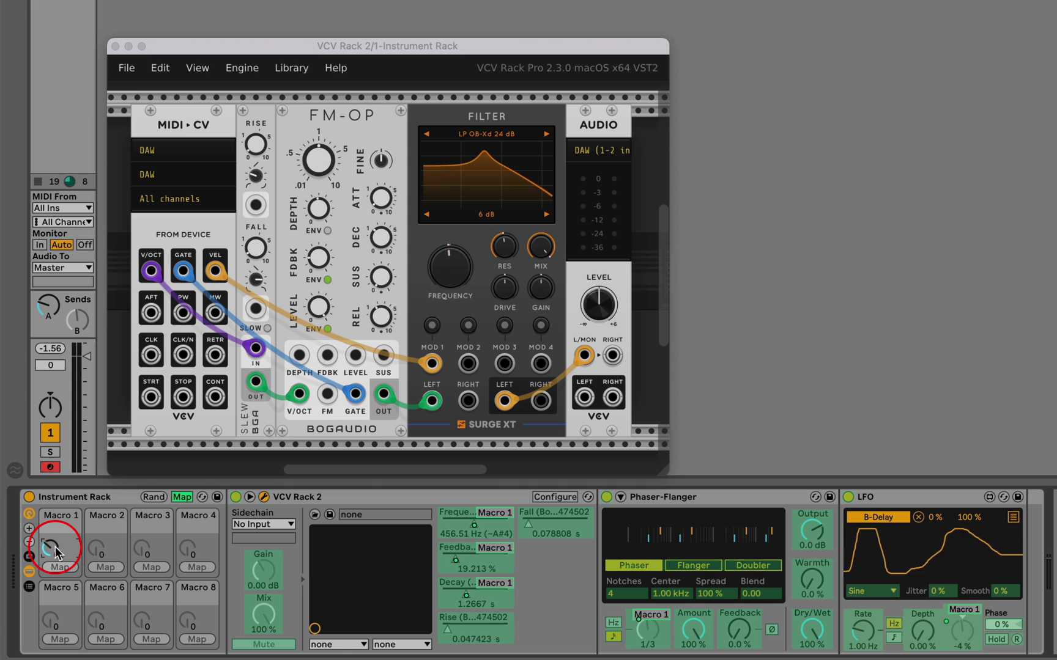
Move the VCV Rack window aside and limit the maximum of the LFO's B-Delay mapping to 85%
key("super+alt+b")
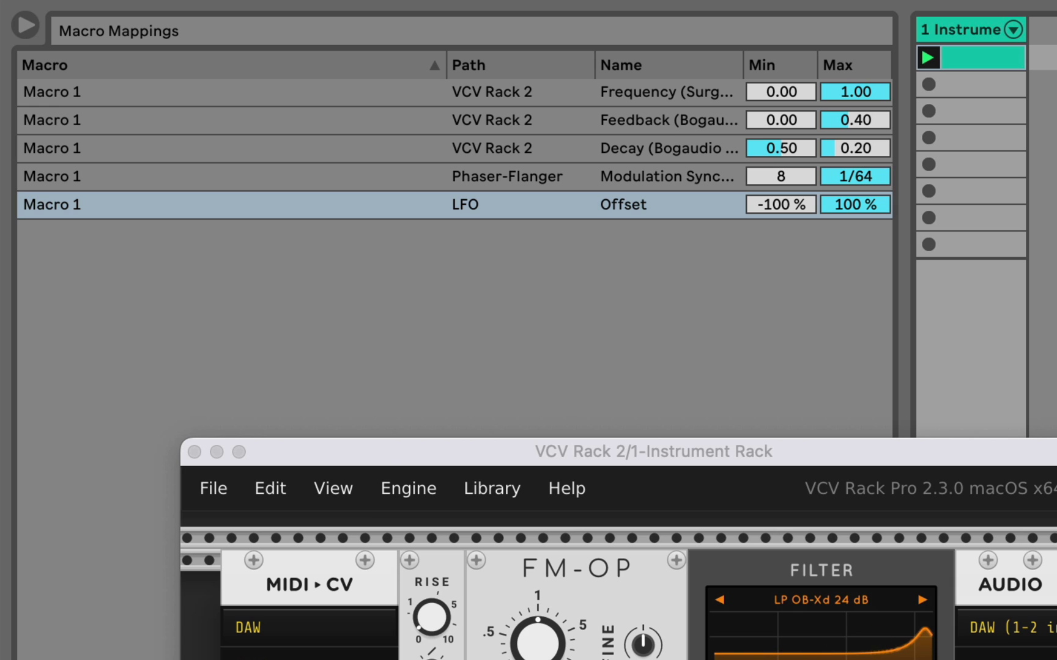
left_click_drag(366, 462, 1052, 428)
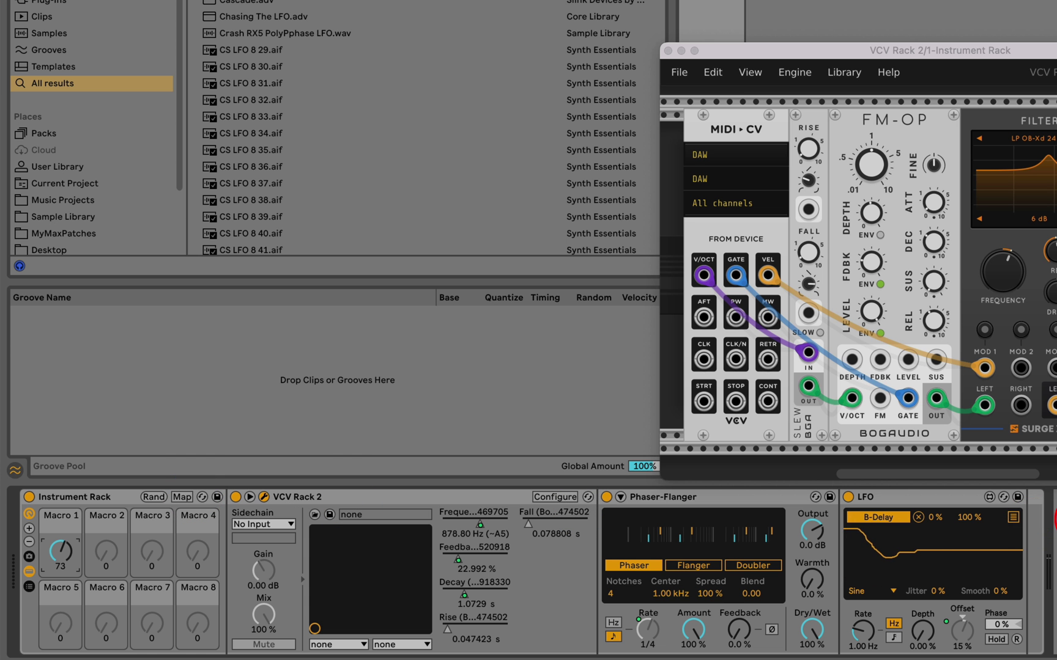
left_click(966, 523)
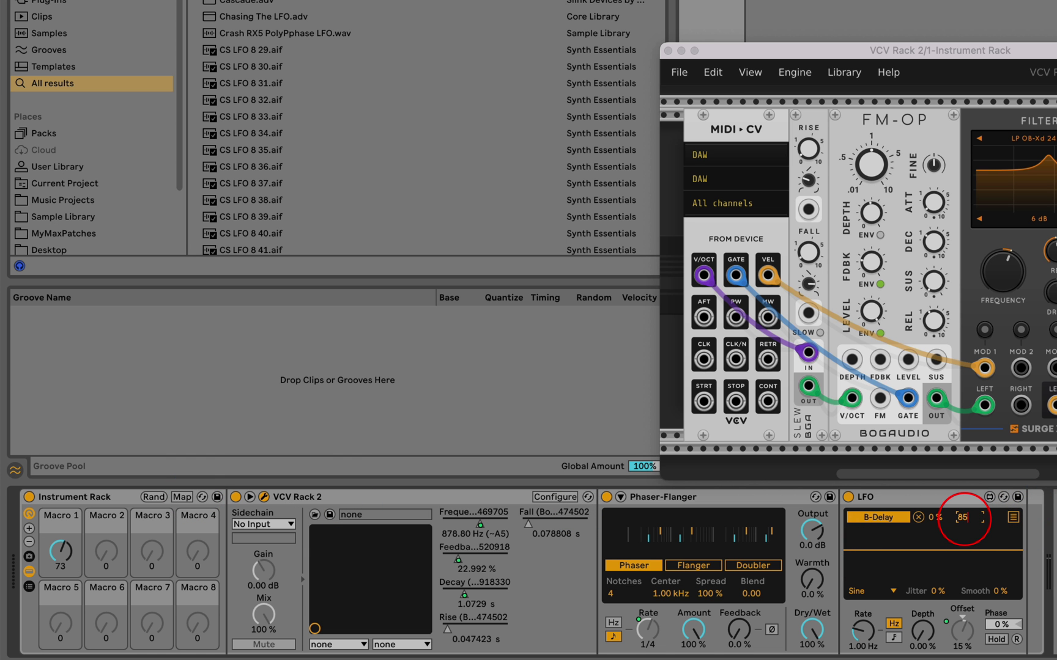
type("85")
key("Return")
Uncover the track's sends, raise Macro 1 to 127 to test, and lower the B-Delay mapping's maximum to 69%
left_click_drag(754, 50, 872, 54)
left_click_drag(64, 552, 67, 548)
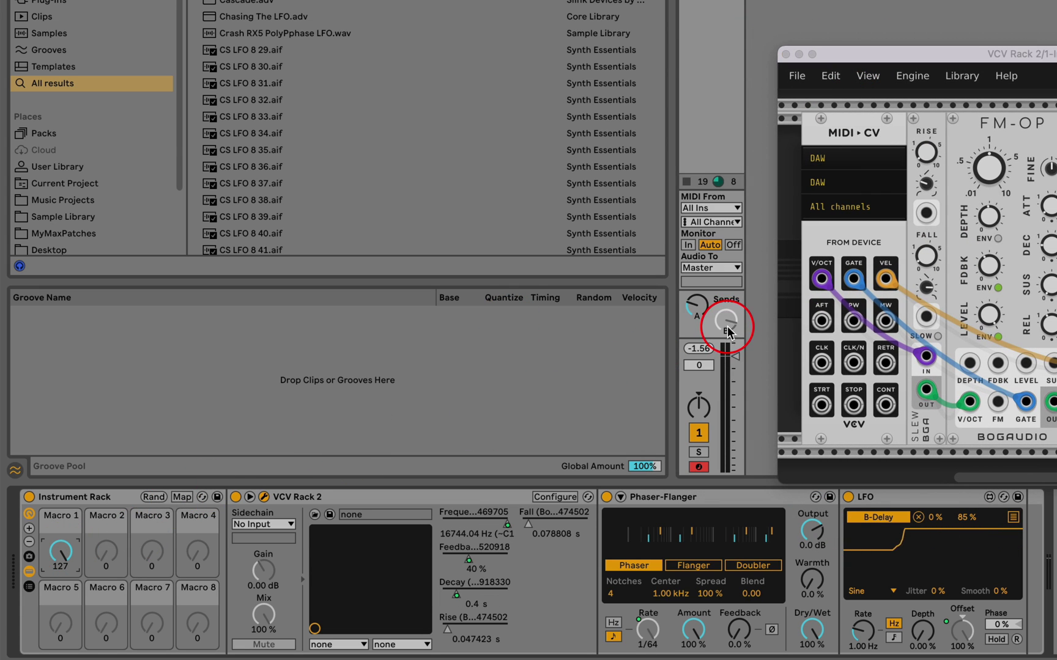
left_click(965, 518)
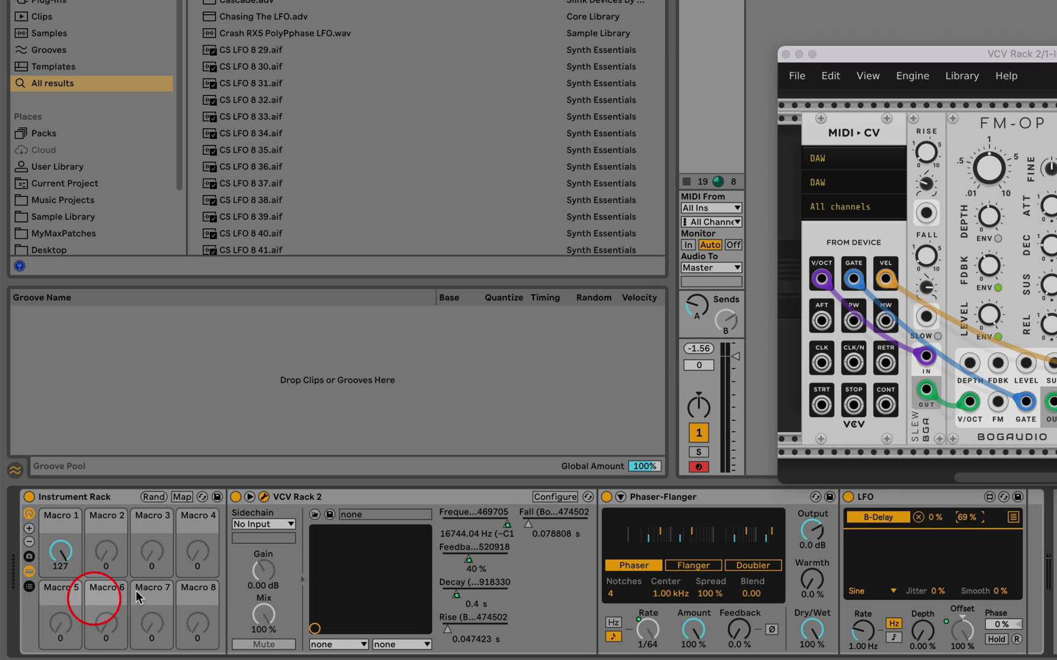
left_click_drag(60, 551, 60, 533)
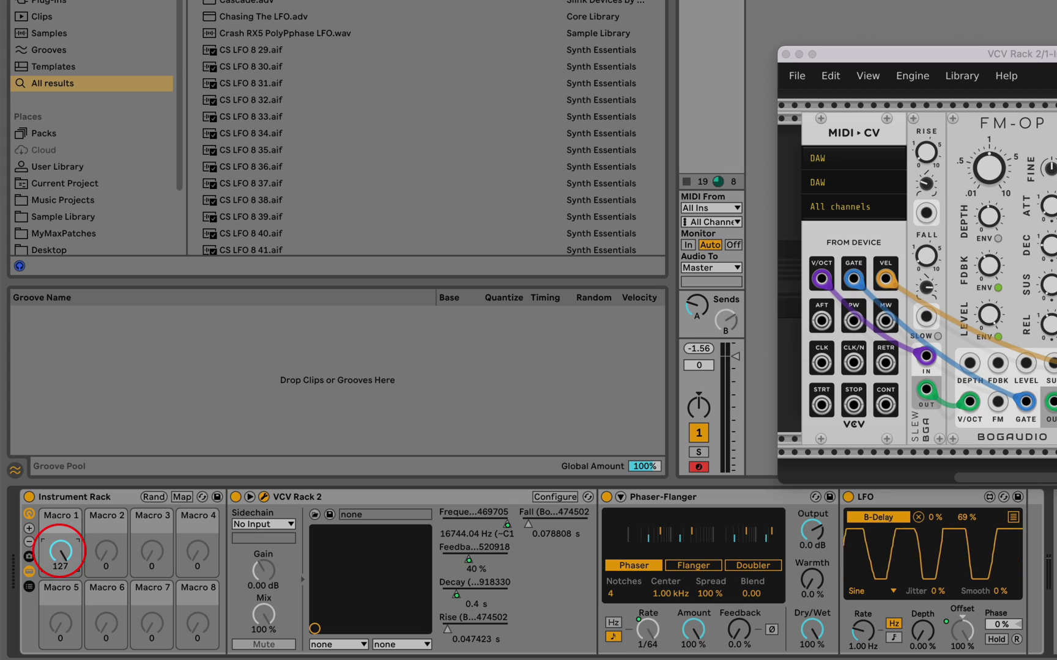
Map the LFO's second output slot to Macro 2 and turn Macro 1 down to 112
left_click(1013, 518)
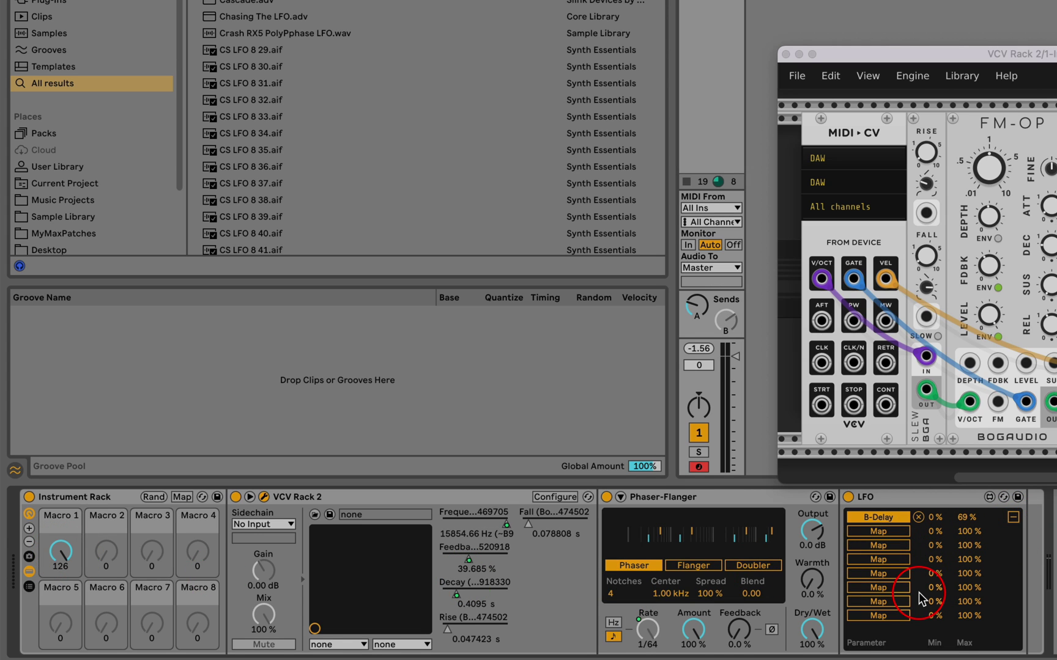
left_click(878, 531)
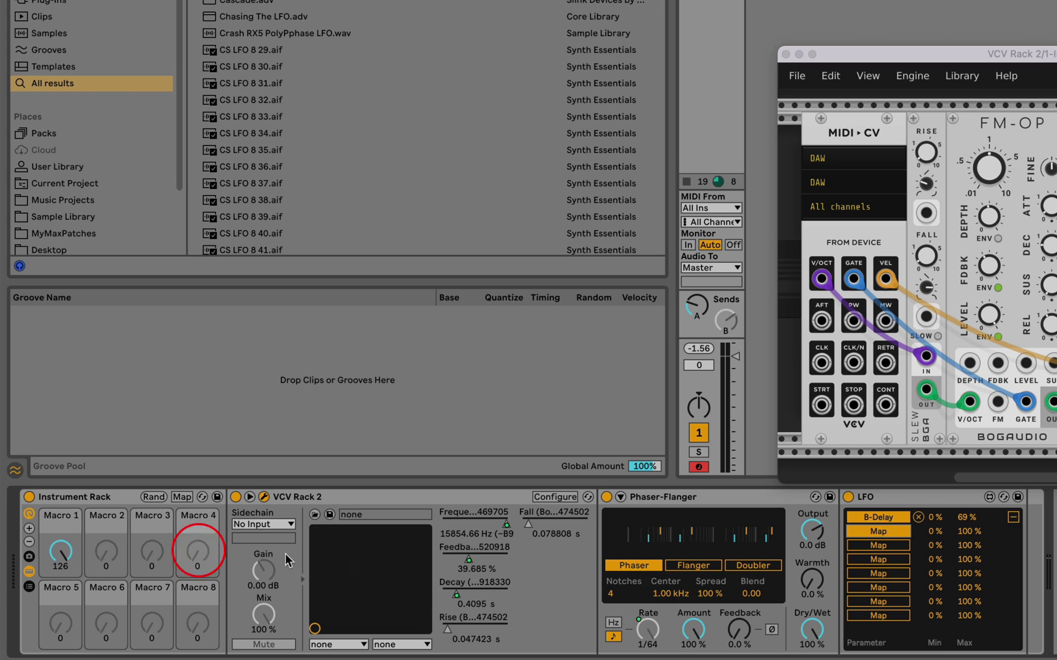
left_click(106, 552)
mouse_move(60, 552)
left_mouse_down()
mouse_move(60, 614)
mouse_move(60, 560)
left_mouse_up()
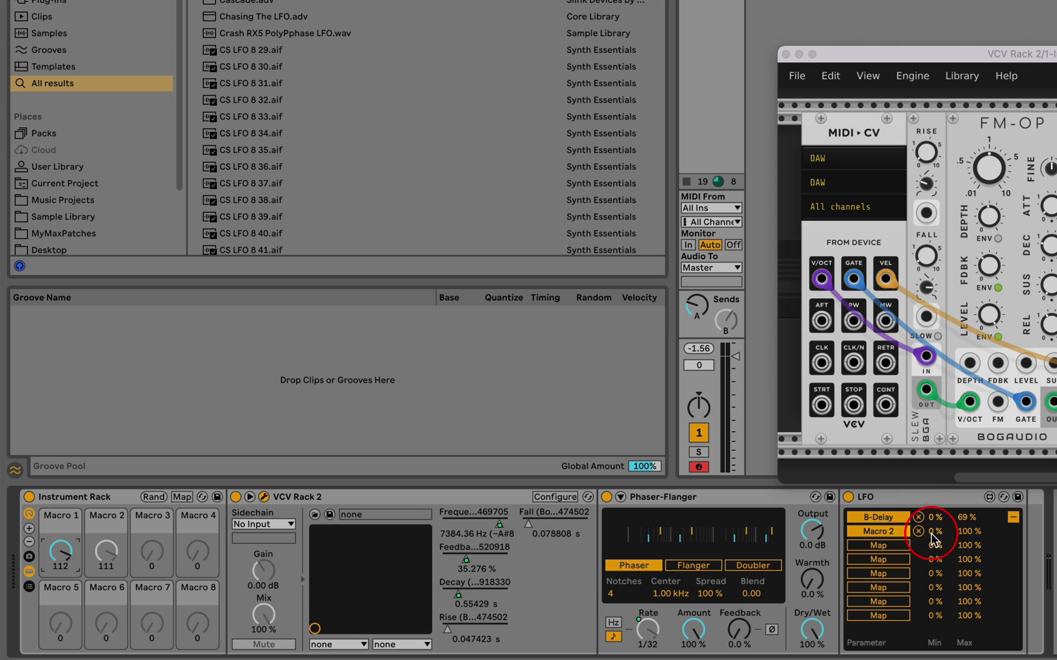
Invert the LFO's Macro 2 mapping with minimum 100% and maximum 0%, and sweep Macro 1 to test it
type("100")
left_click(959, 534)
type("0")
key("Return")
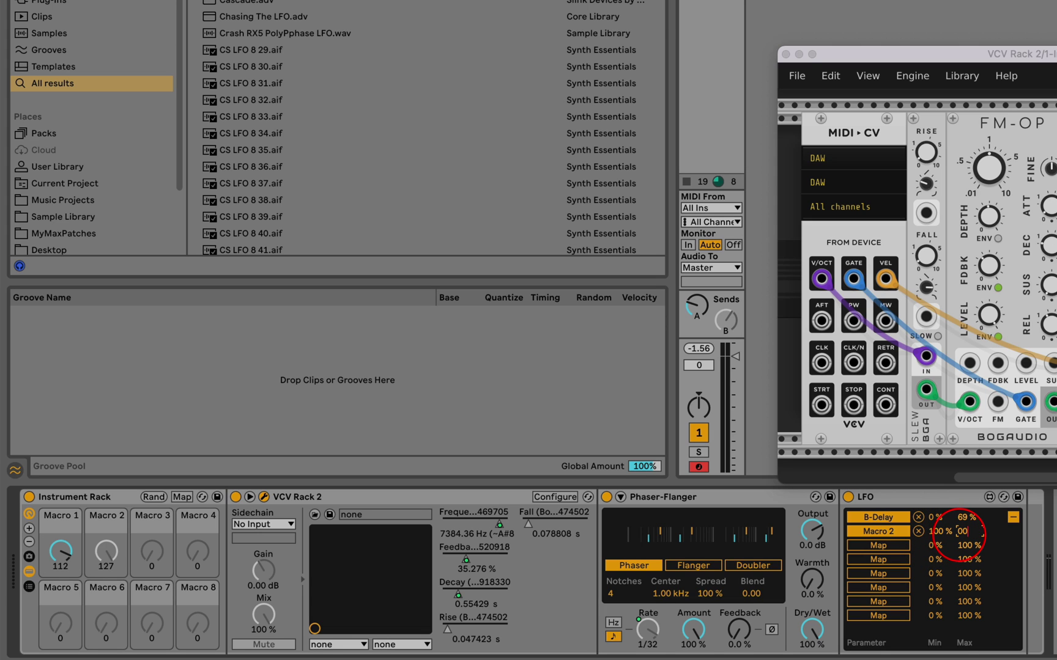
left_click_drag(47, 559, 62, 517)
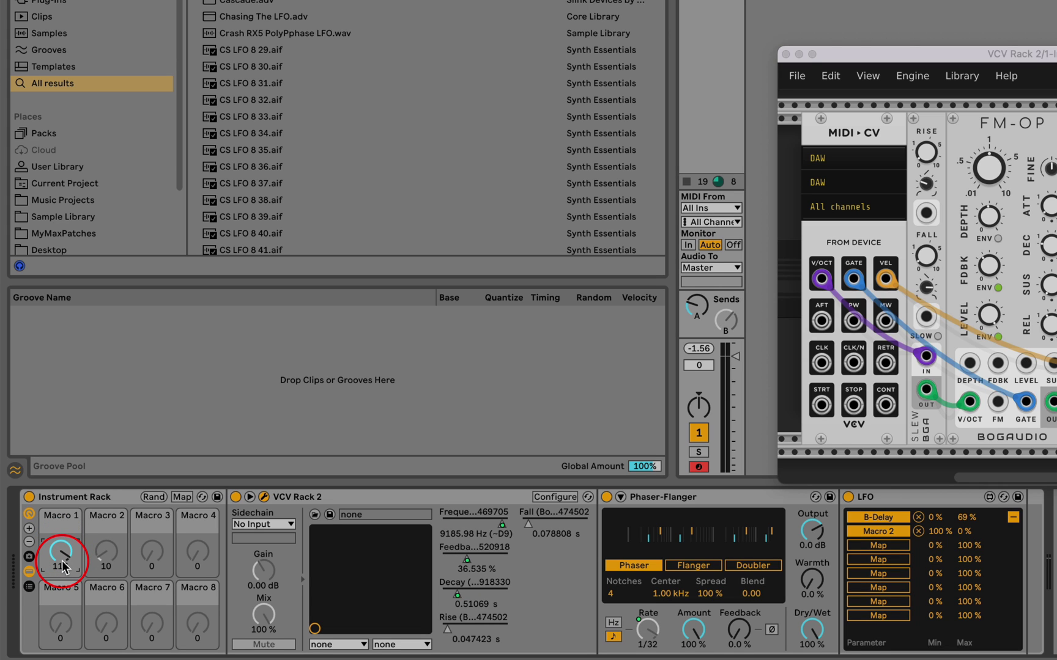